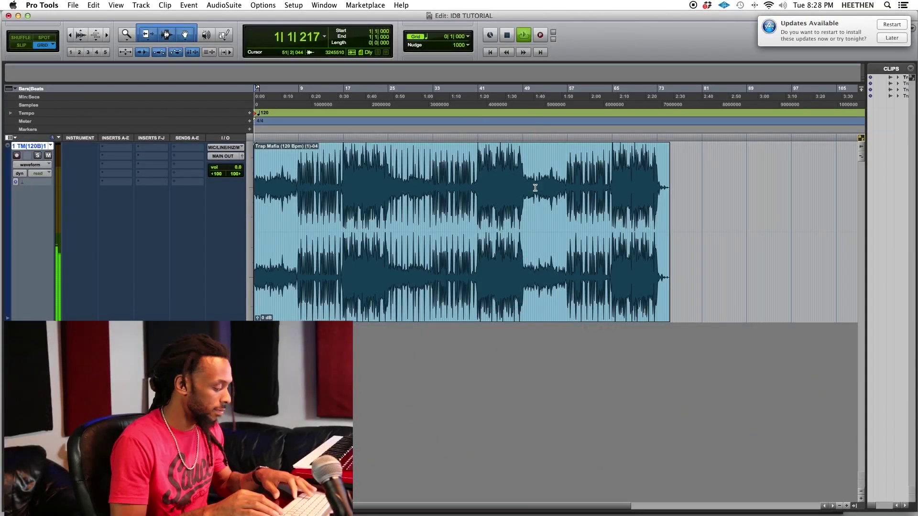
While the beat plays, mark a loop from 8|4|901 to 12|4|875 on the Trap Mafia clip, then stop
key(super+bracketright)
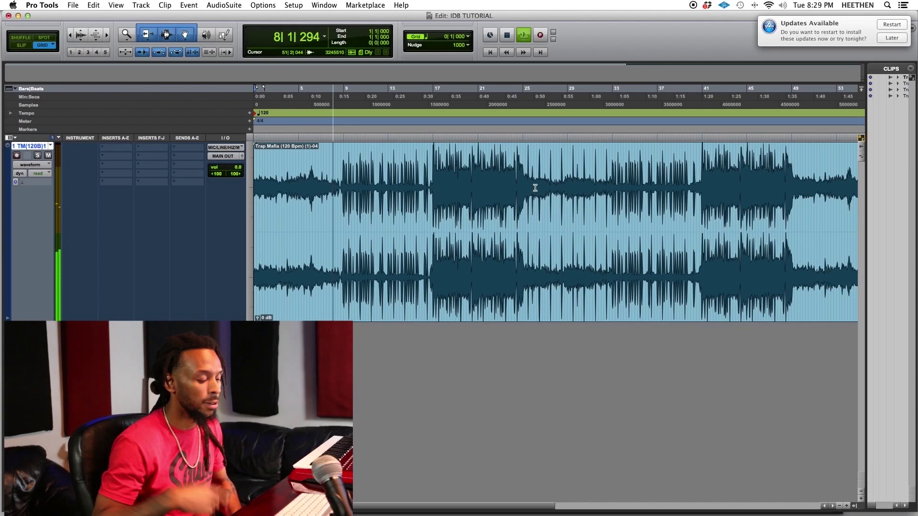
key(Down)
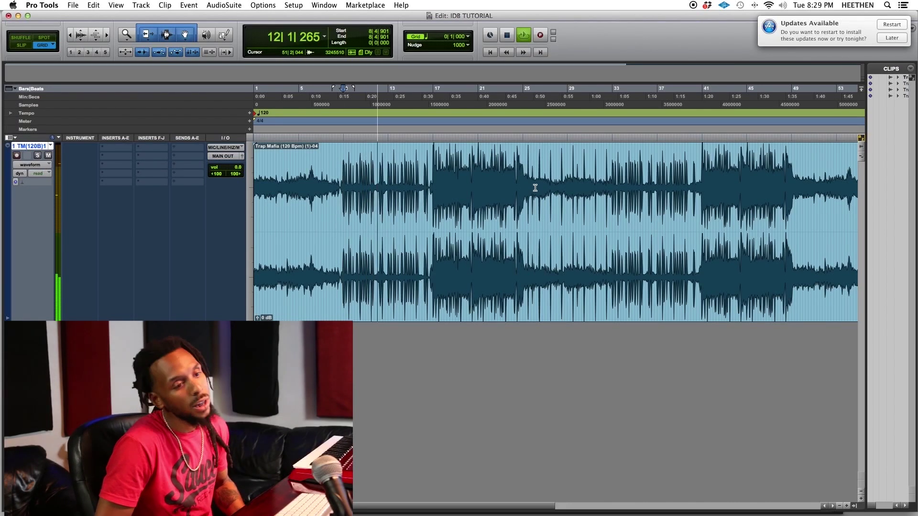
key(Up)
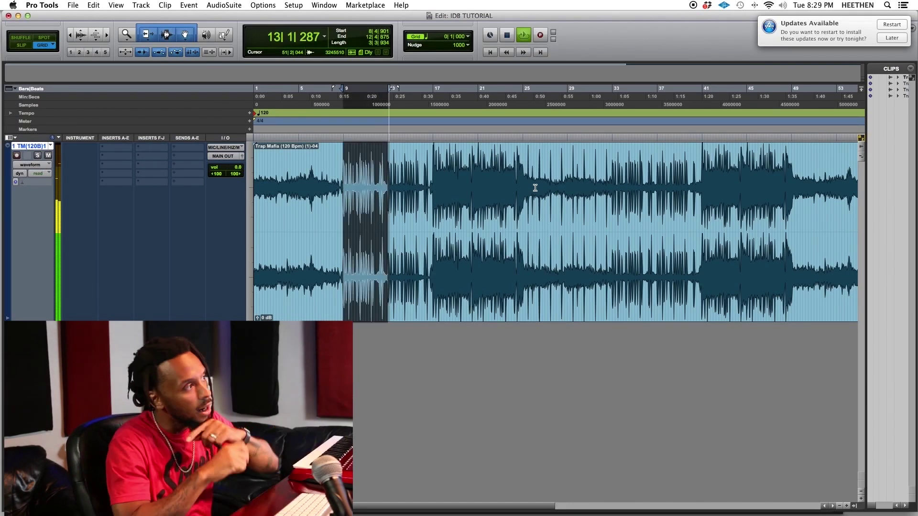
key(space)
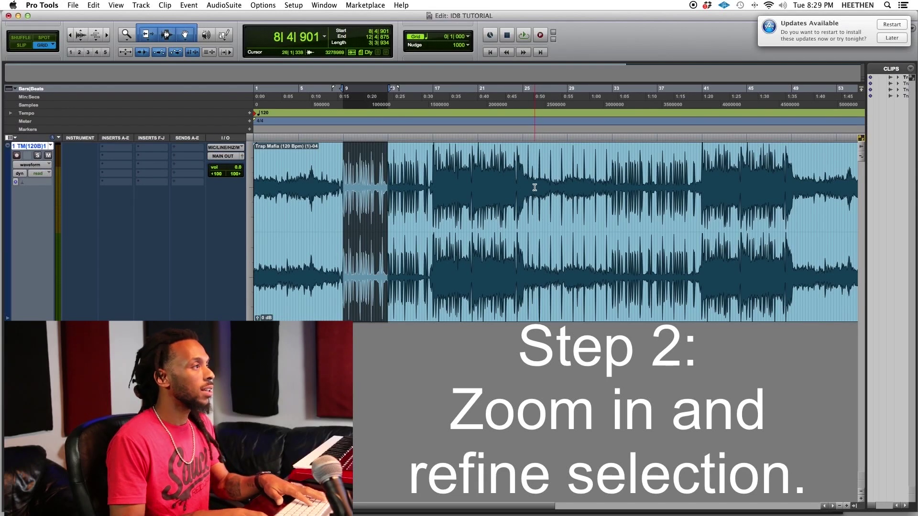
In Slip mode, move the loop start onto the first hit at 9|1|049 and enlarge the track height
key(super+bracketright)
key(super+bracketright)
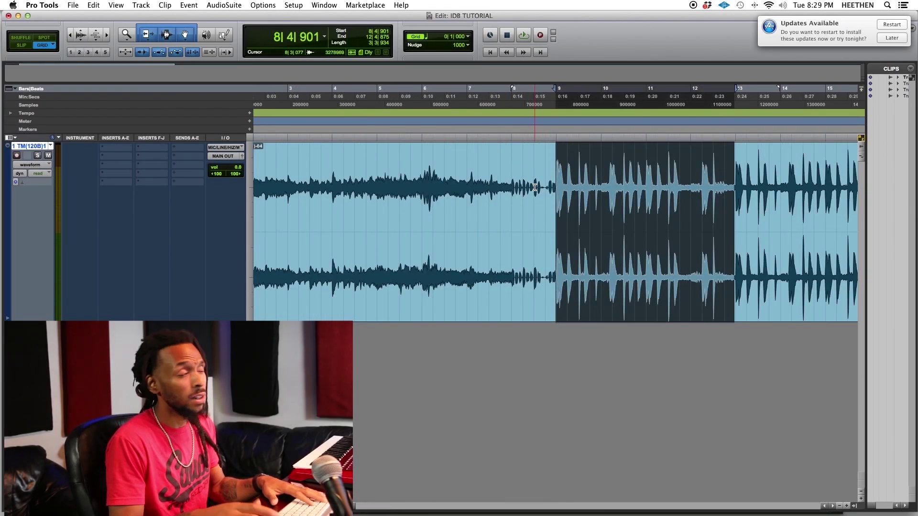
key(super+bracketright)
key(super+bracketright)
key(super+bracketright)
key(super+bracketright)
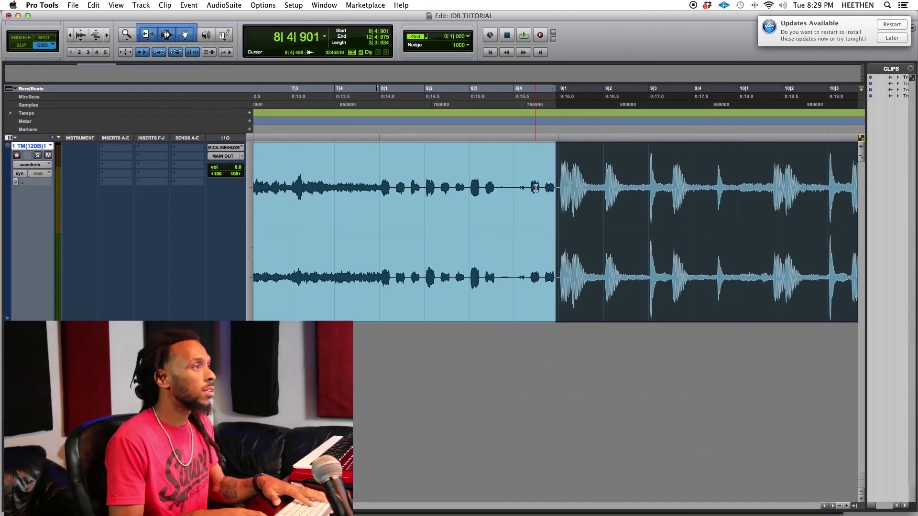
key(super+bracketright)
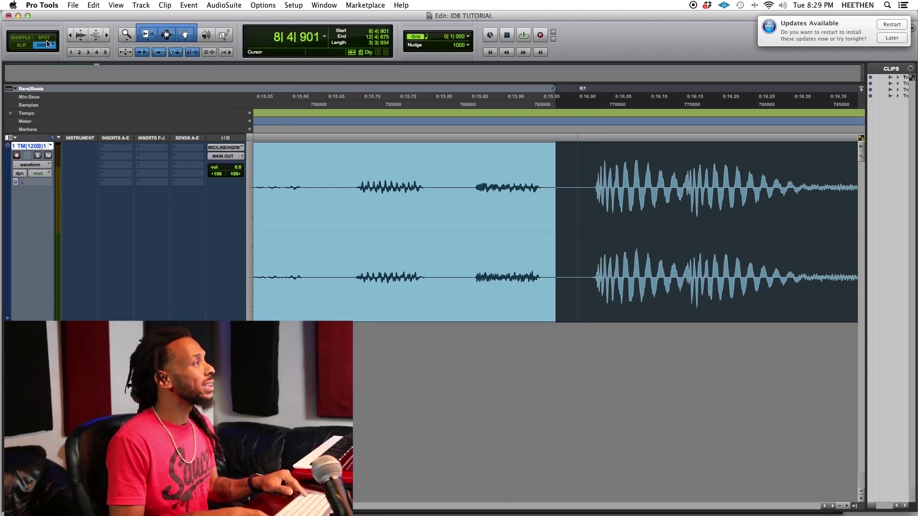
click(21, 45)
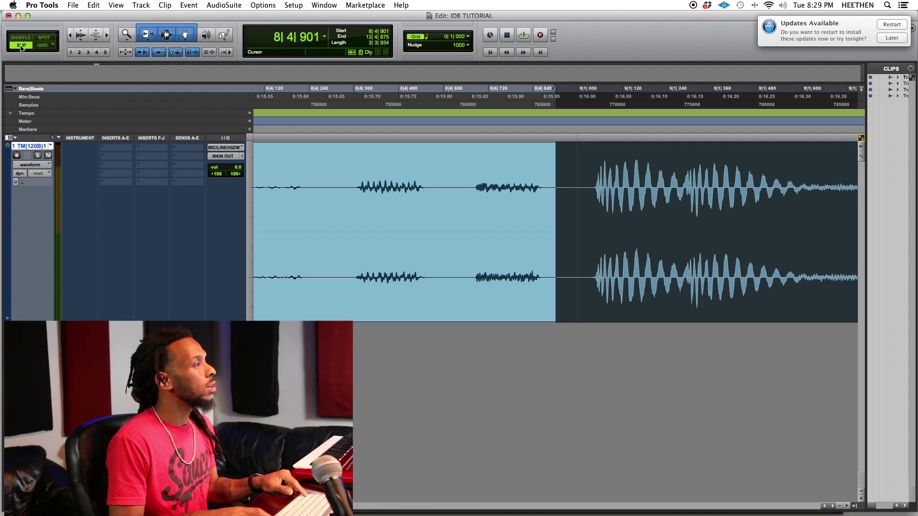
drag(587, 186, 595, 212)
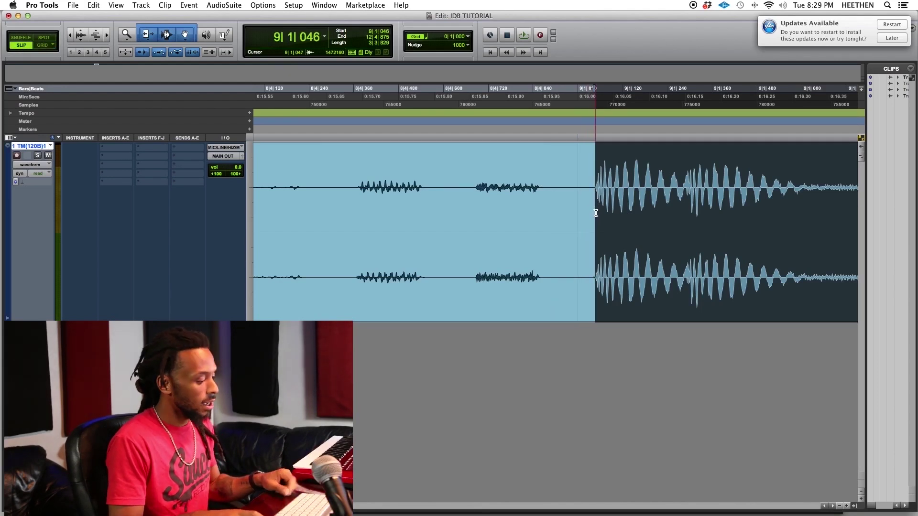
scroll(596, 213, up, 6)
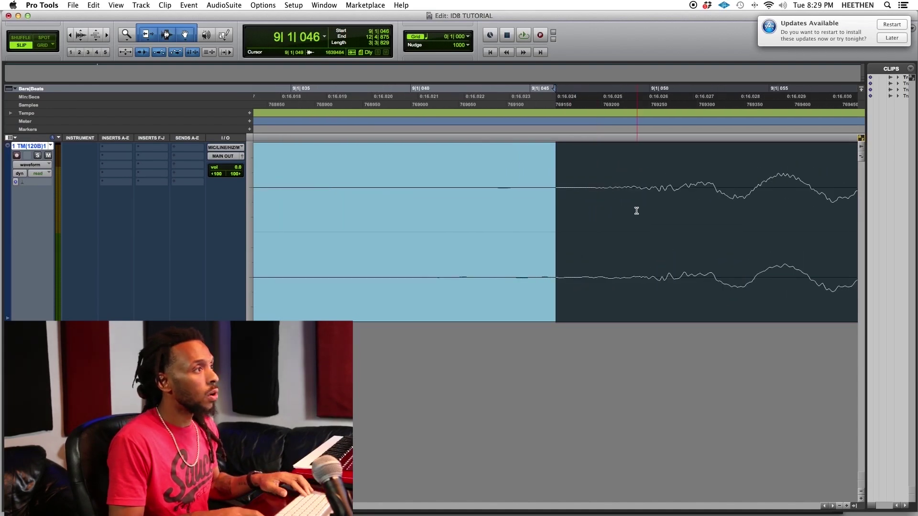
drag(602, 205, 619, 216)
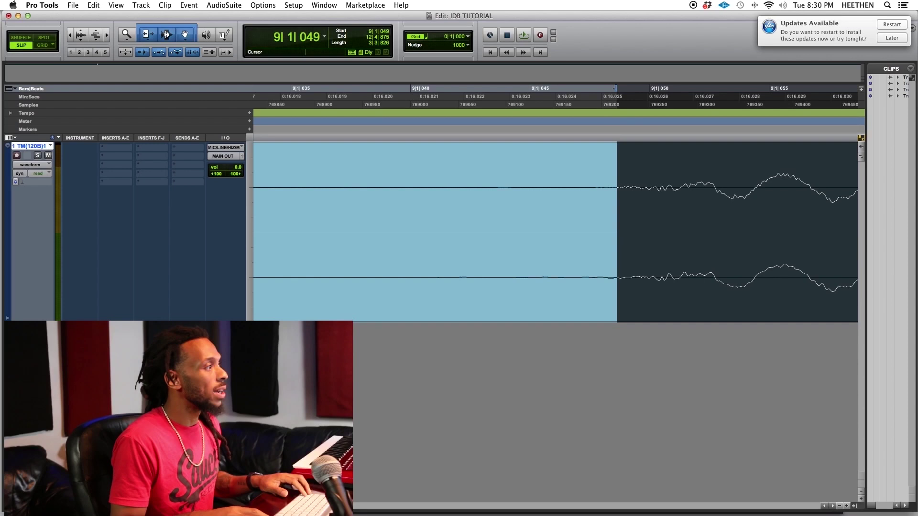
drag(232, 319, 232, 409)
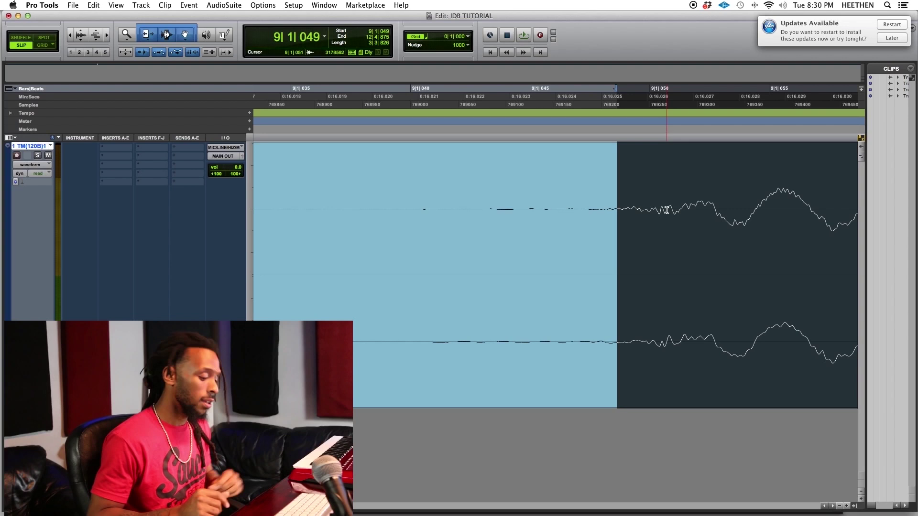
Extend the loop end to the next downbeat and trim it to 13|1|050, giving a 4|0|001 length
key(super+bracketleft)
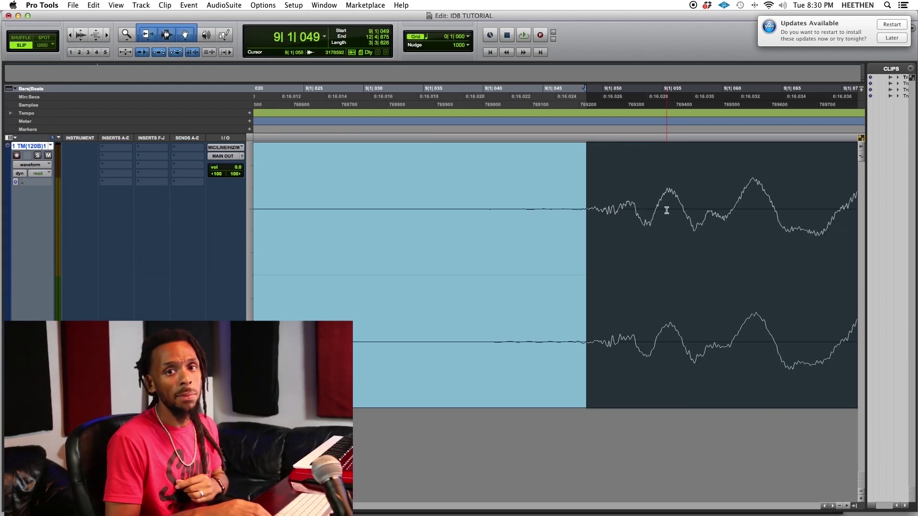
key(Right)
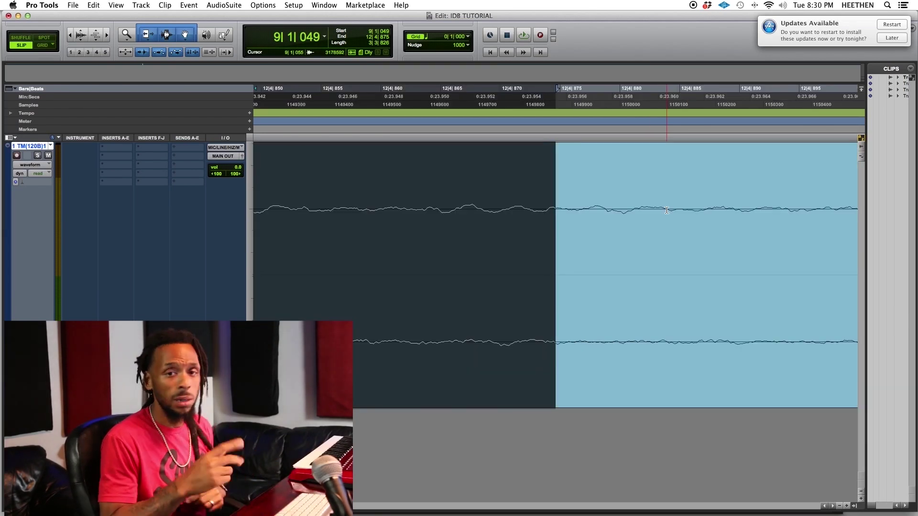
key(super+bracketleft)
key(super+bracketleft)
key(super+bracketleft)
key(super+bracketleft)
key(super+bracketleft)
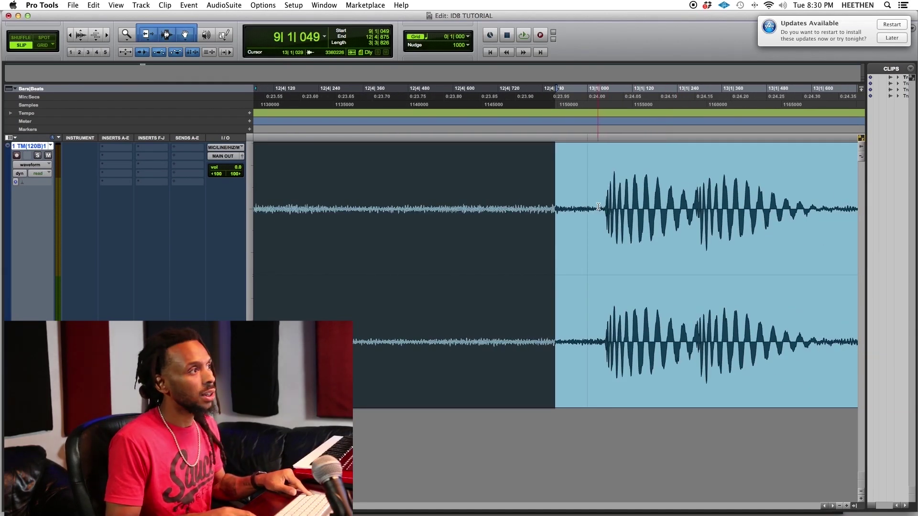
shift+click(602, 224)
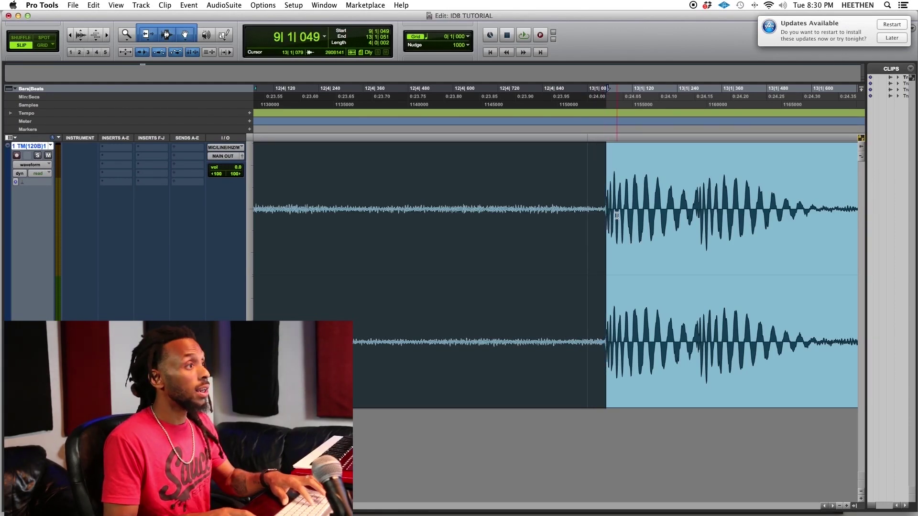
key(super+bracketright)
key(super+bracketright)
key(super+bracketright)
key(super+bracketright)
key(super+bracketright)
key(super+bracketright)
mouse_move(550, 216)
mouse_down()
mouse_move(515, 223)
mouse_move(562, 224)
mouse_up()
key(super+bracketright)
key(super+bracketright)
key(super+bracketright)
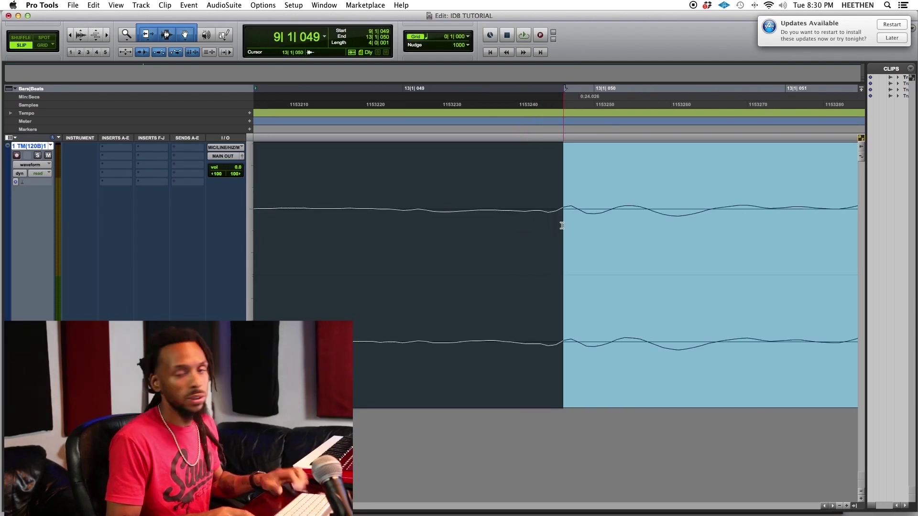
key(super+bracketleft)
key(super+bracketleft)
key(super+bracketleft)
key(super+bracketleft)
key(super+bracketleft)
key(super+bracketleft)
key(super+bracketleft)
key(super+bracketleft)
key(super+bracketleft)
key(super+bracketleft)
key(super+bracketleft)
key(super+bracketleft)
key(super+bracketleft)
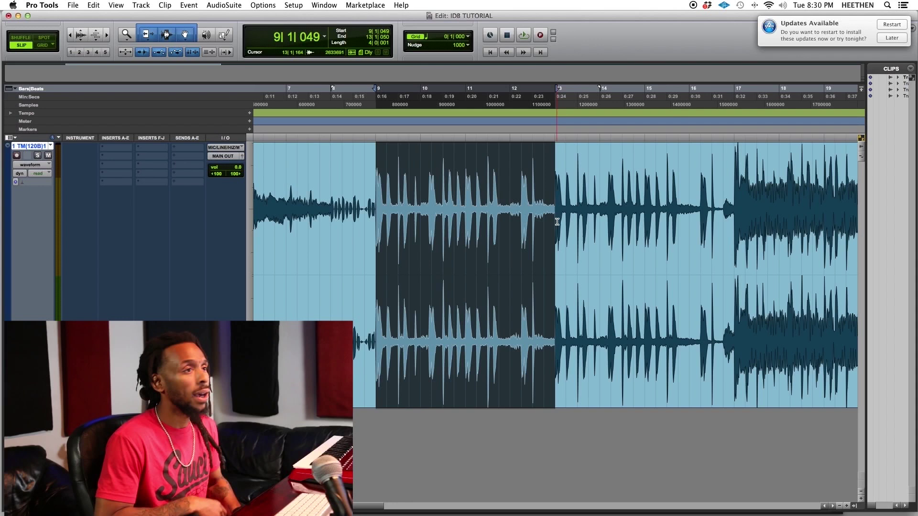
click(258, 4)
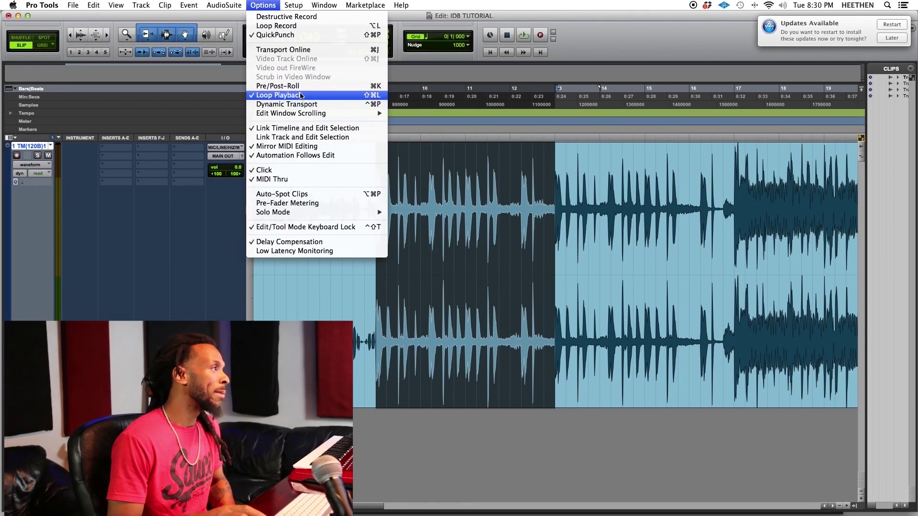
click(266, 6)
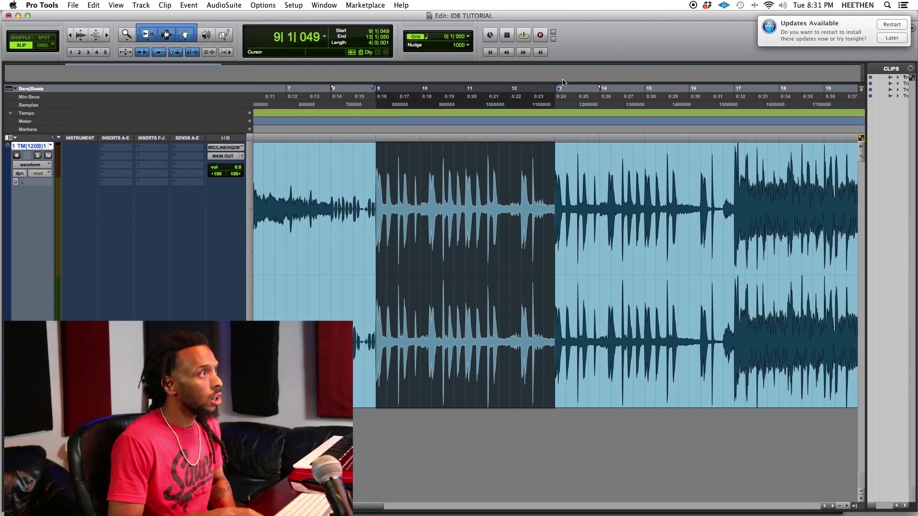
click(527, 36)
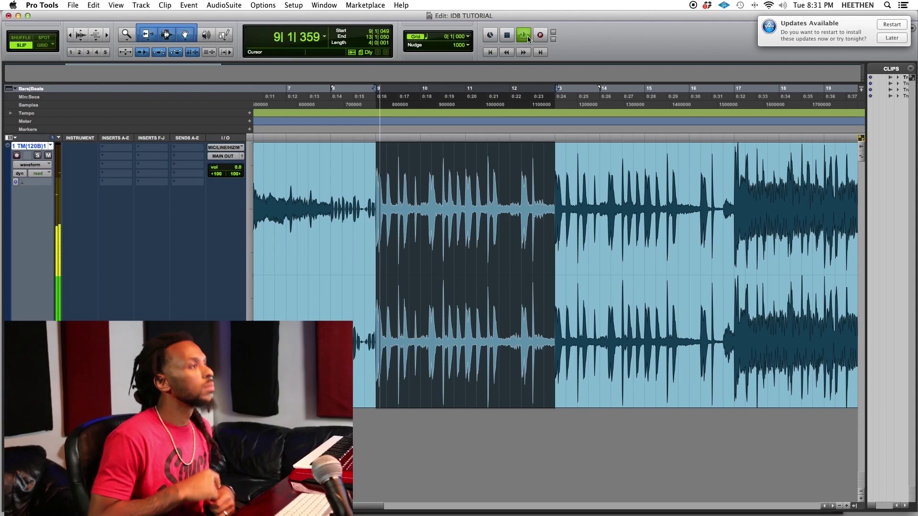
key(space)
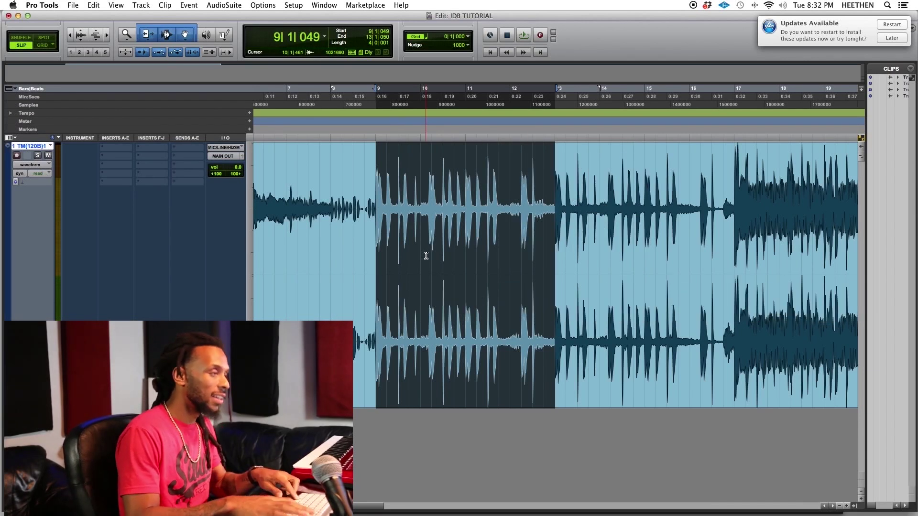
In Identify Beat, enter end bar 13 in 4/4 from 1|1|000, creating a 59.9953 BPM tempo
key(super+i)
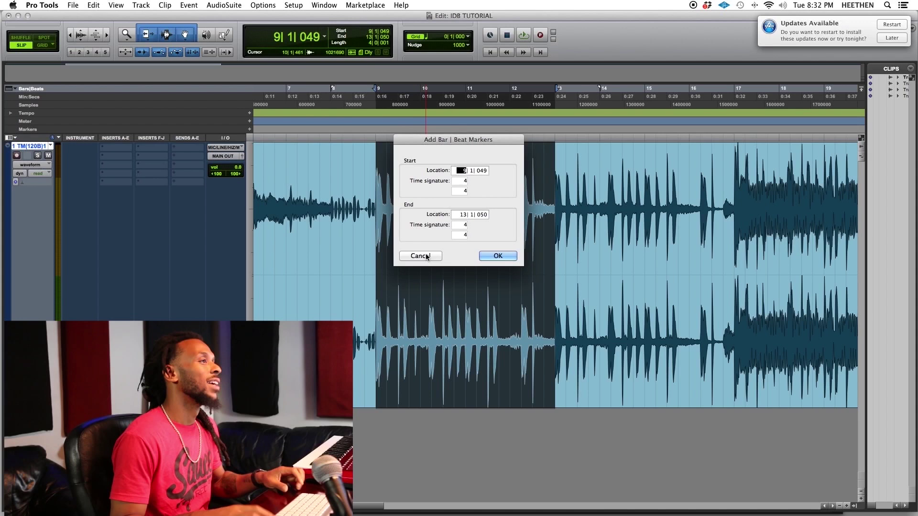
drag(476, 138, 466, 138)
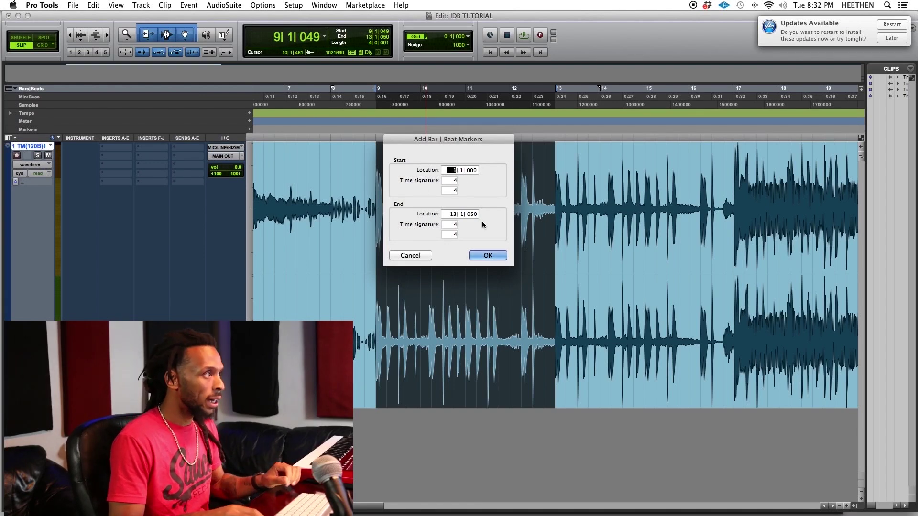
click(451, 214)
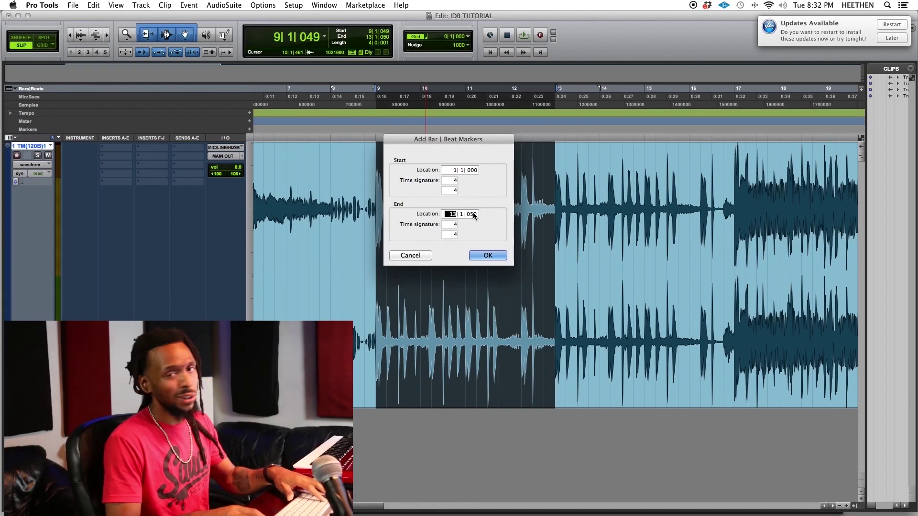
text(13)
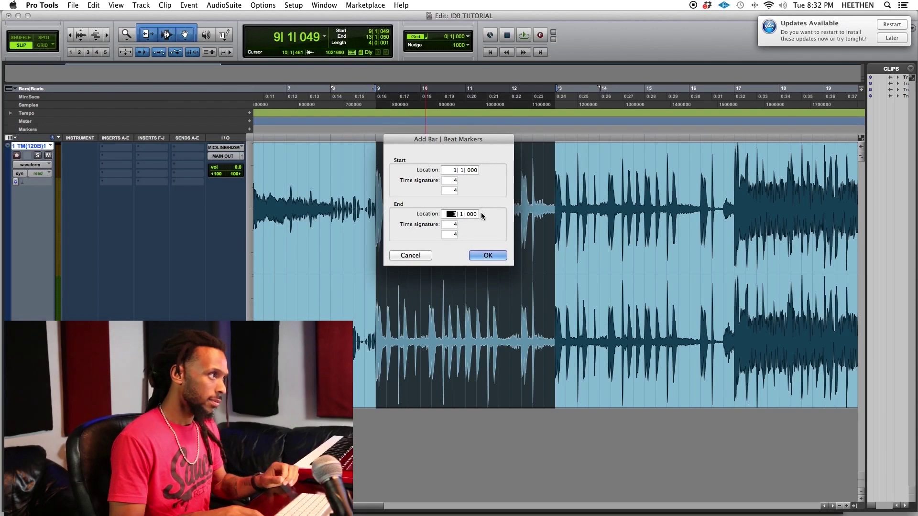
click(487, 255)
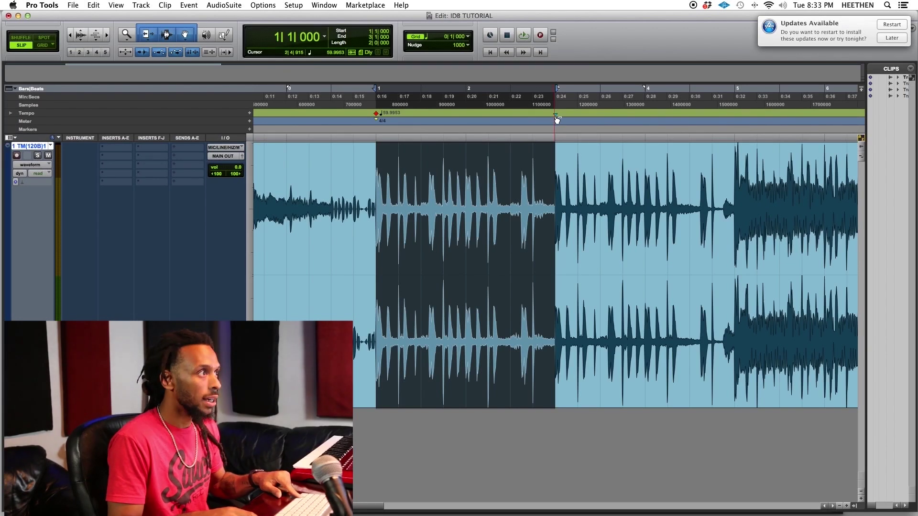
drag(559, 119, 556, 118)
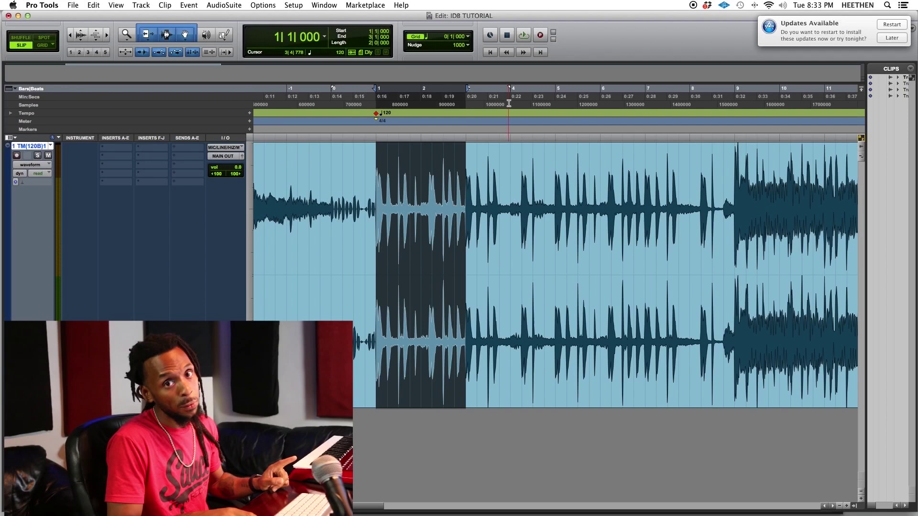
double_click(377, 114)
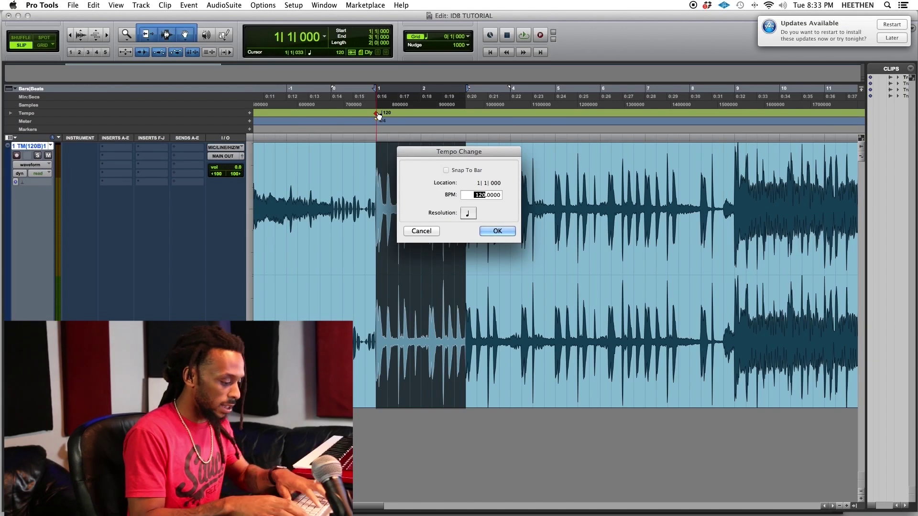
text(60)
key(Return)
key(super+bracketleft)
key(super+bracketleft)
click(435, 154)
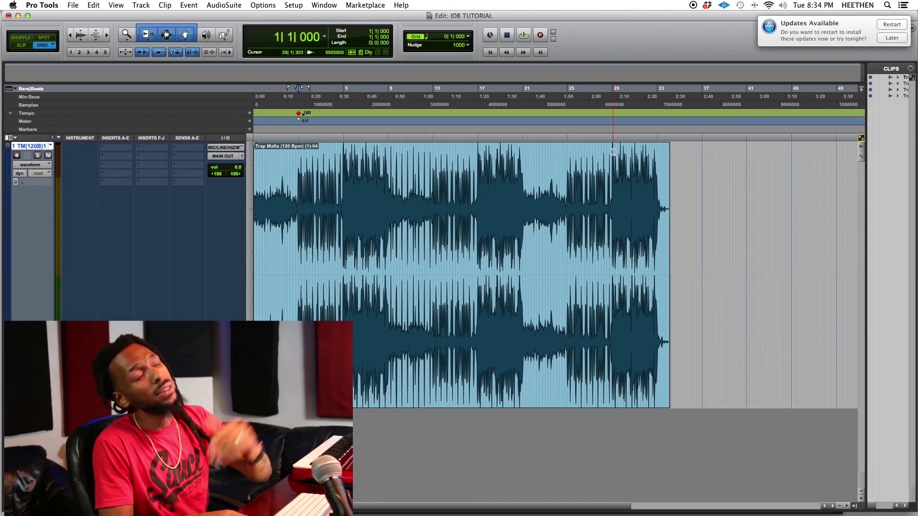
Set a 1-bar grid, select bars 31 to 33, and loop-play them to check the timing
click(437, 38)
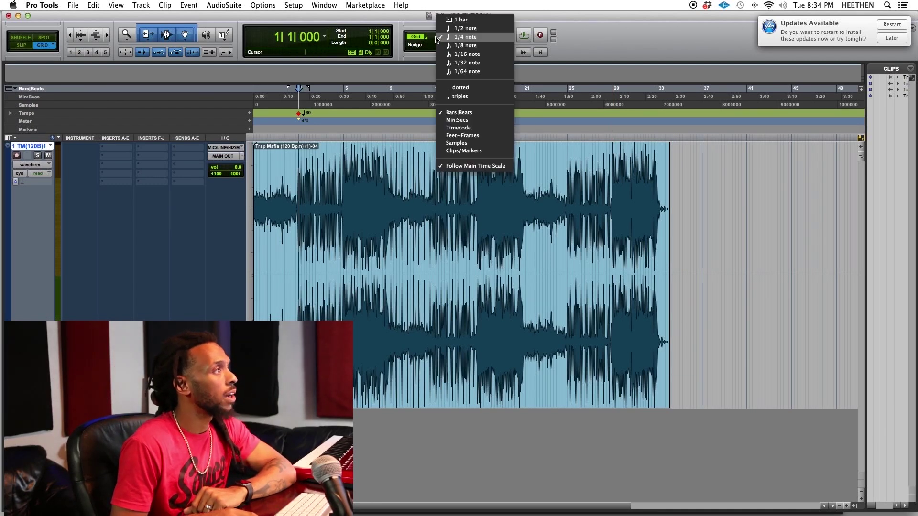
click(457, 20)
click(628, 180)
key(super+bracketright)
key(super+bracketright)
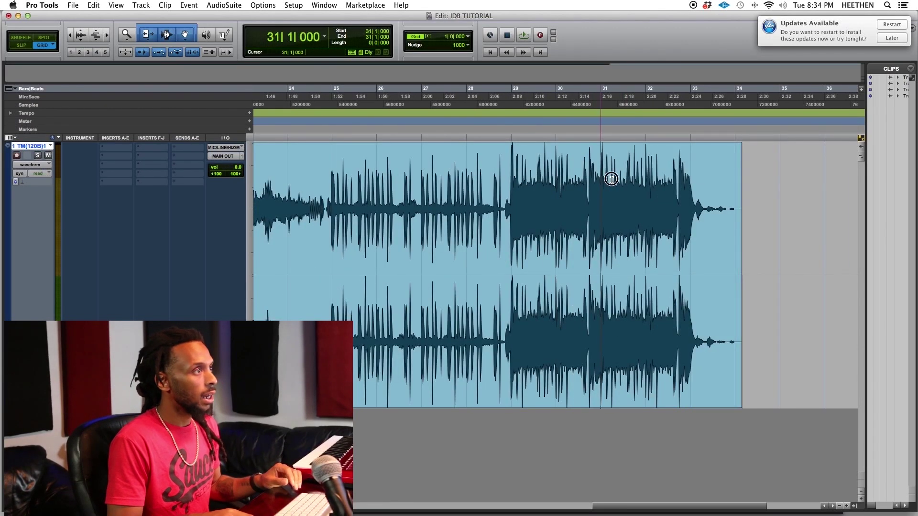
drag(610, 179, 676, 173)
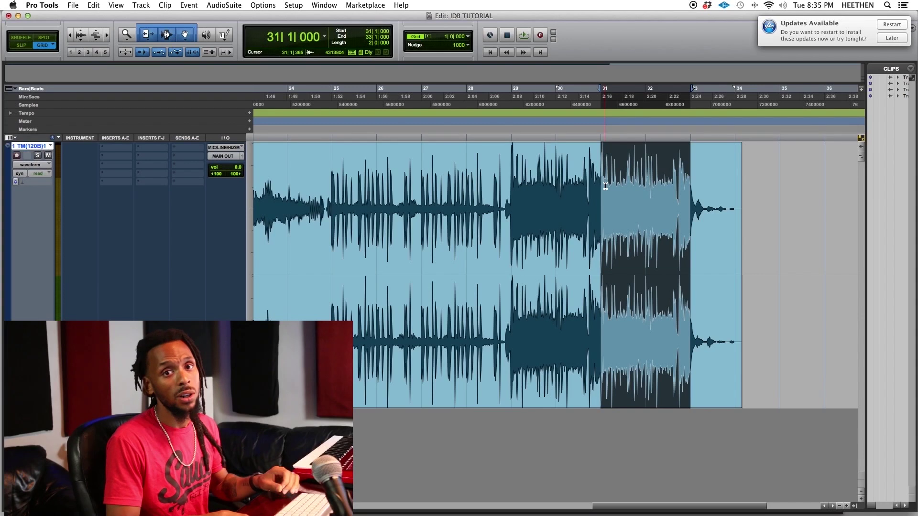
key(space)
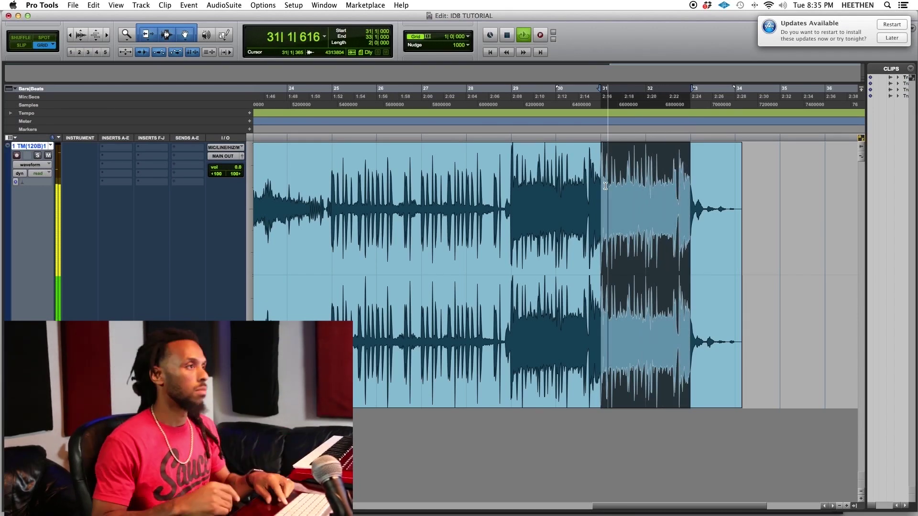
key(space)
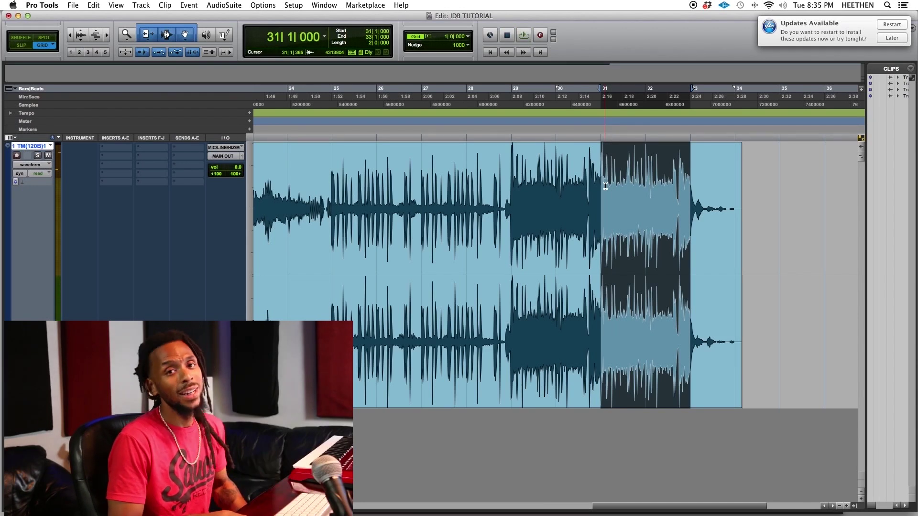
Zoom in to bar 29 and briefly audition the beat from there
key(r)
key(r)
key(r)
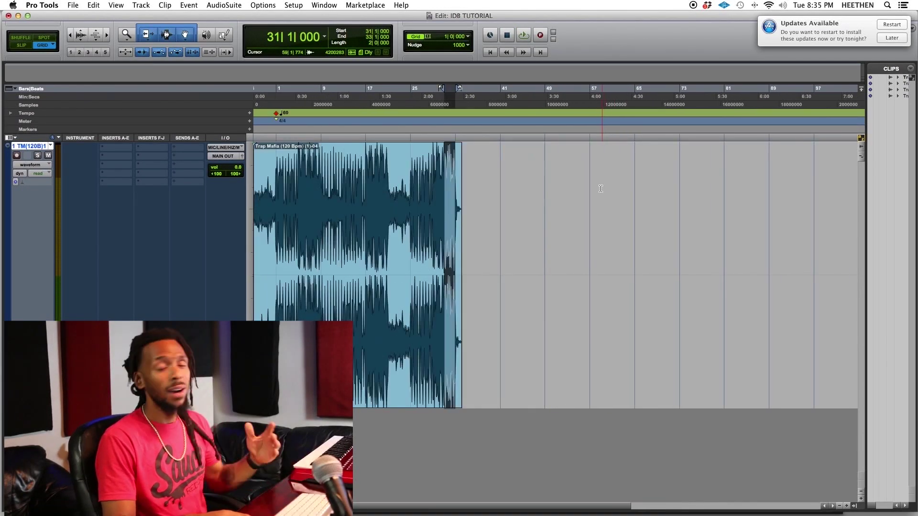
key(t)
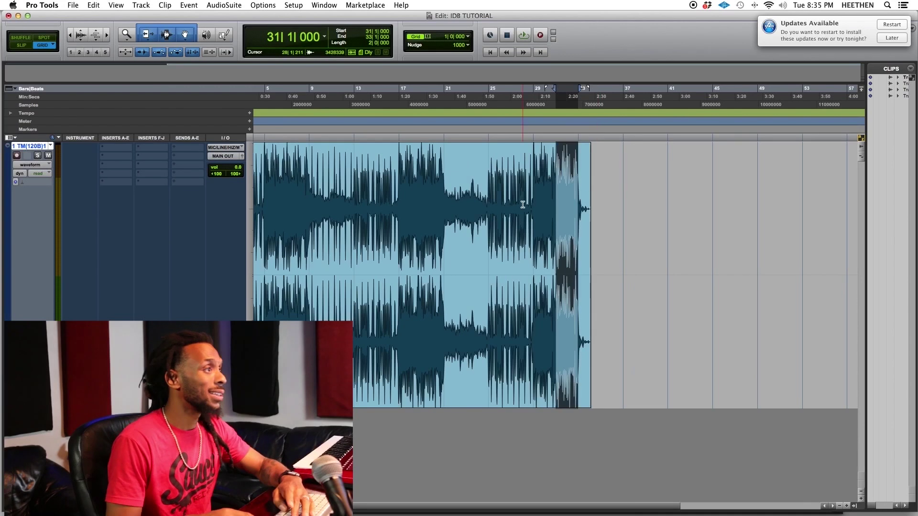
click(523, 201)
key(t)
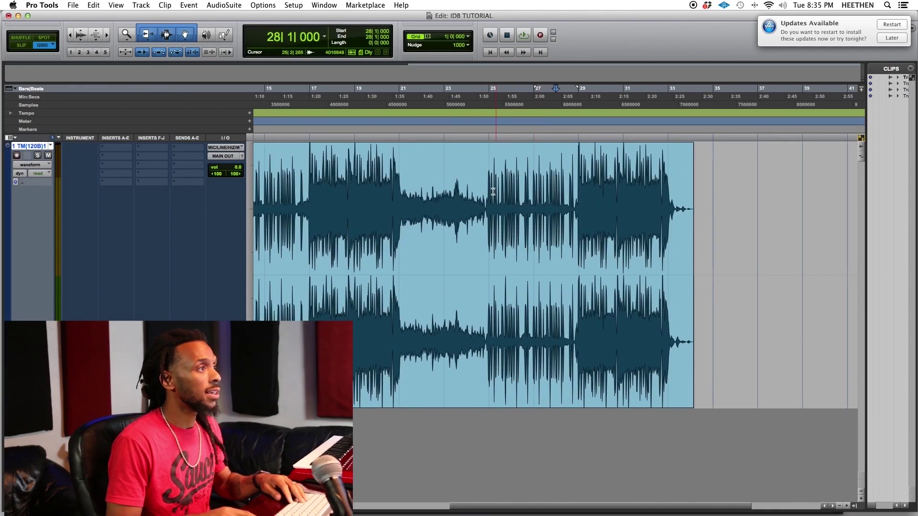
click(579, 182)
key(space)
key(space)
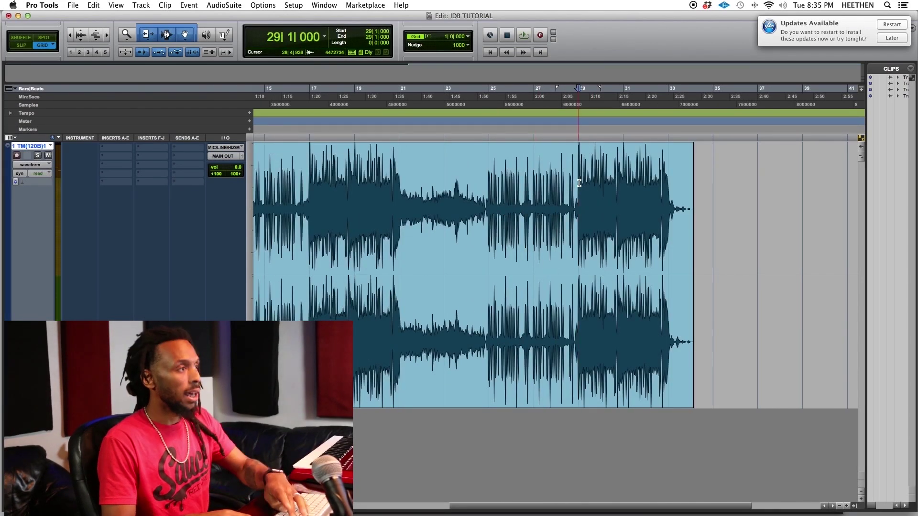
key(t)
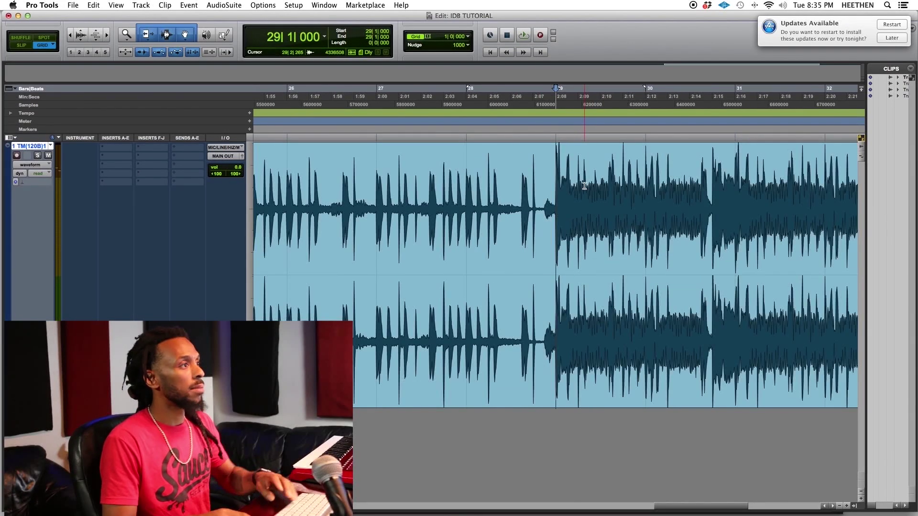
With a 1/8-note grid, repeat bar 29's first eighth note at 28|4|480 and 28|4|000
click(434, 38)
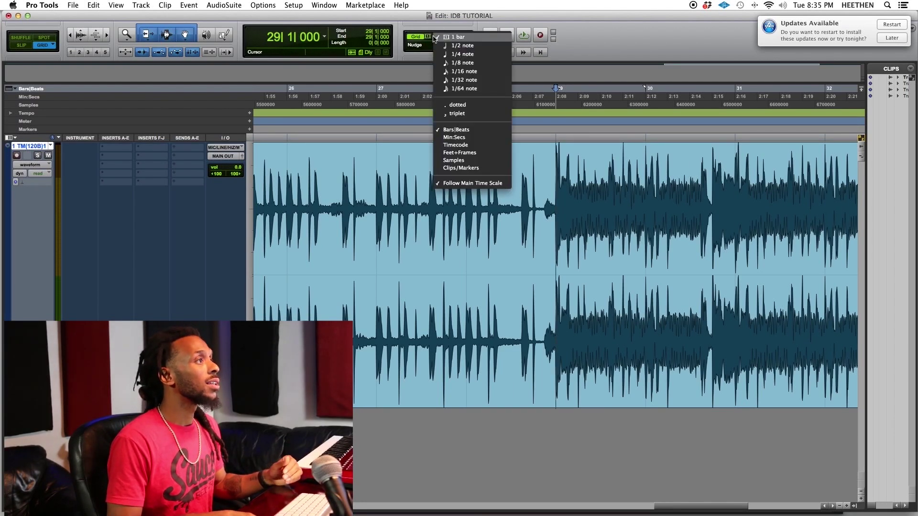
click(467, 63)
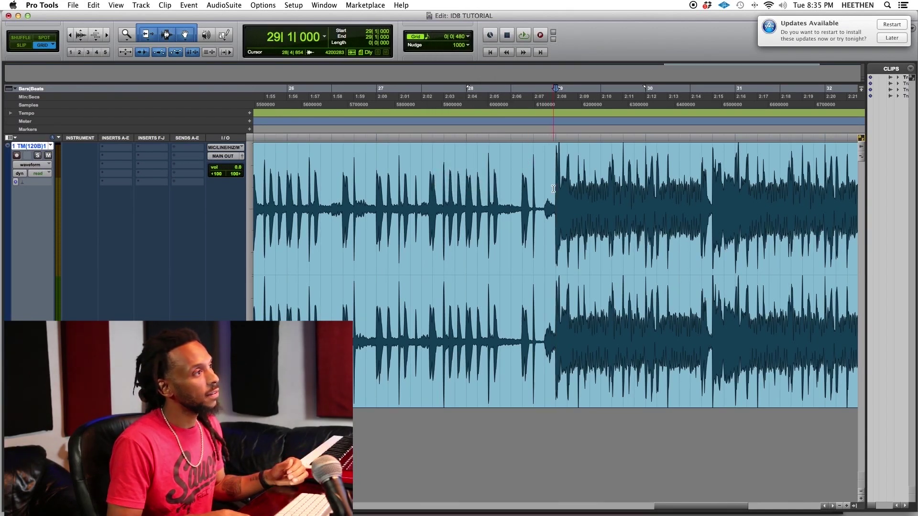
drag(553, 189, 561, 184)
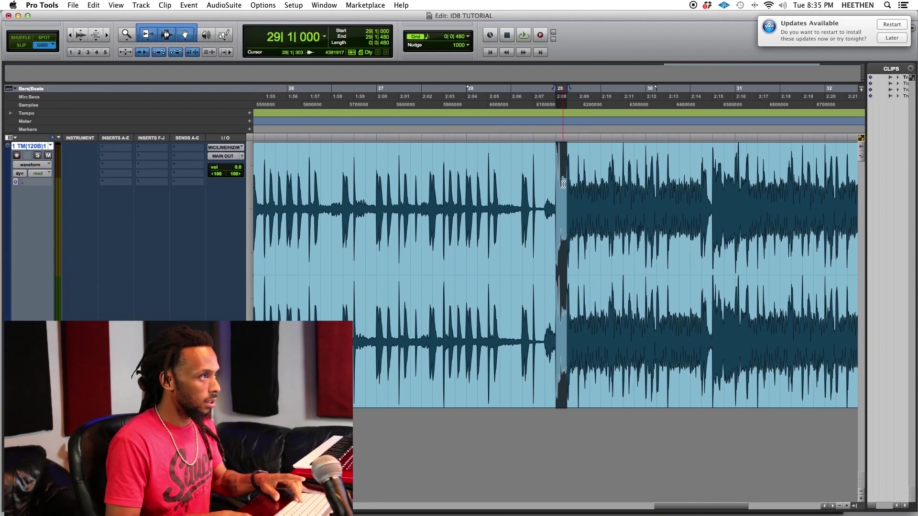
key(super+bracketright)
key(super+bracketright)
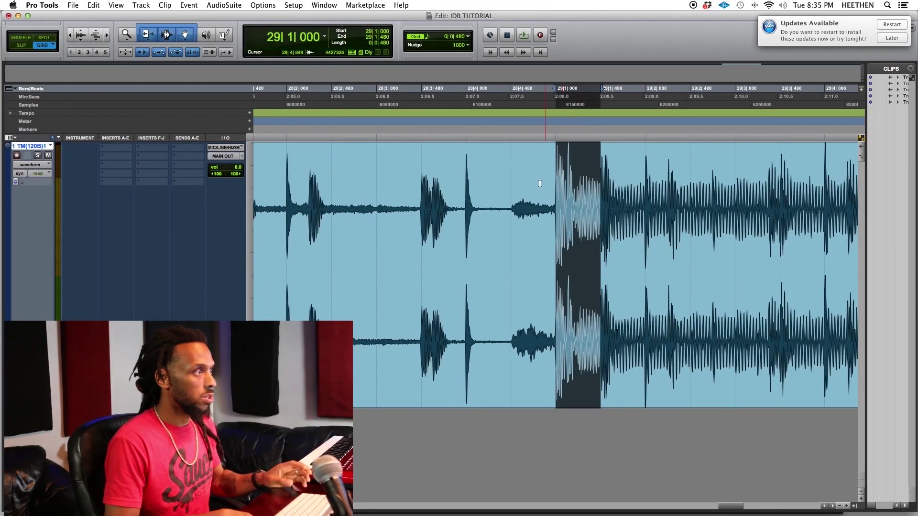
click(511, 184)
key(super+e)
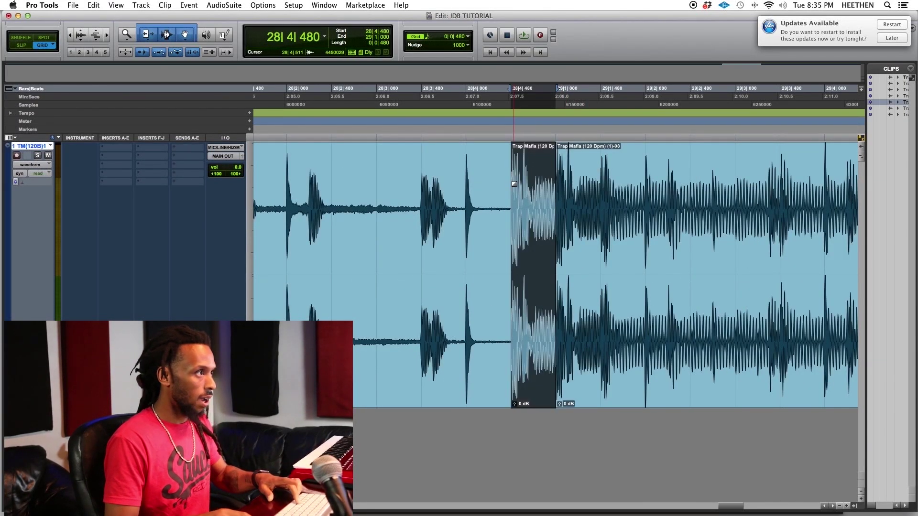
click(468, 181)
key(super+v)
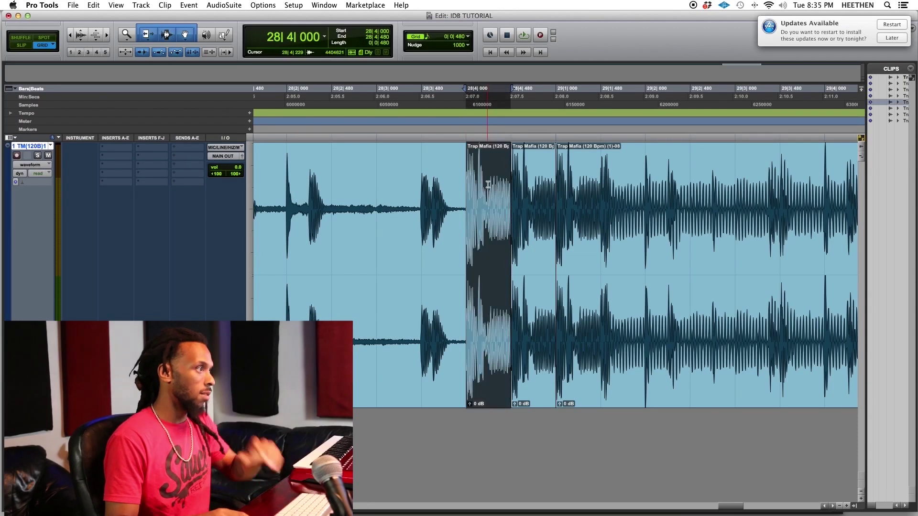
Play the stutter back from 26|3, leaving the clip tail from bar 29 selected
click(275, 175)
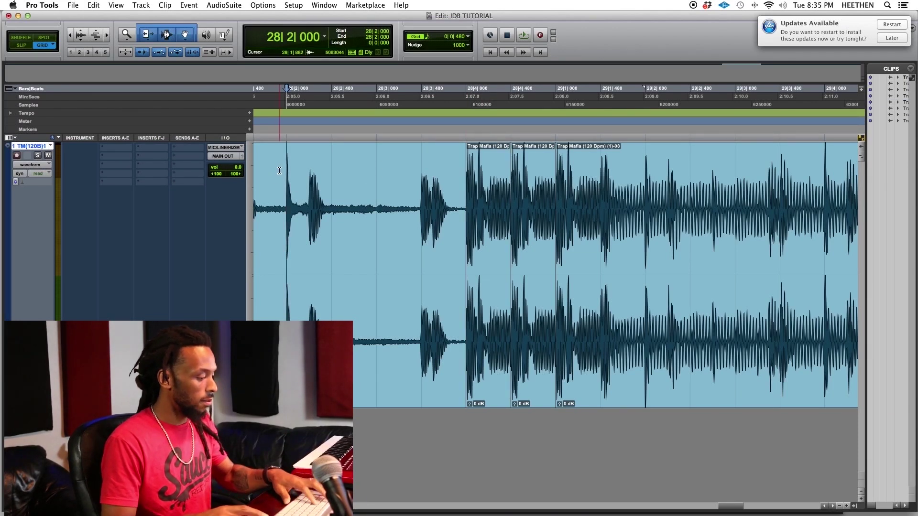
key(super+bracketleft)
key(super+bracketleft)
key(super+bracketleft)
key(super+bracketleft)
click(444, 138)
key(space)
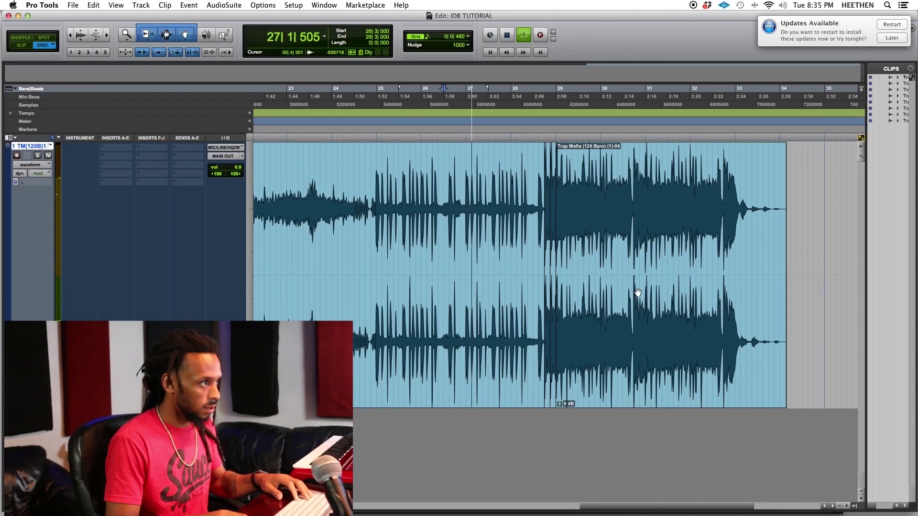
click(619, 319)
key(super+bracketright)
key(super+bracketright)
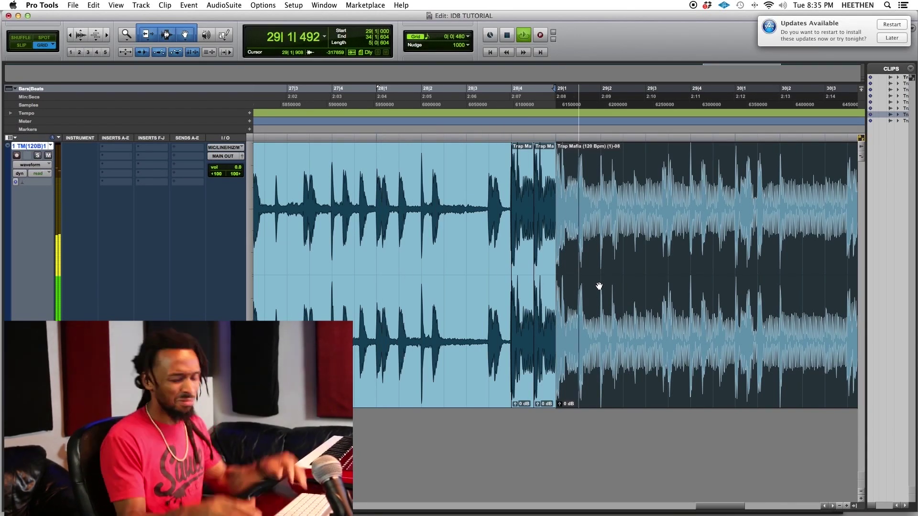
key(space)
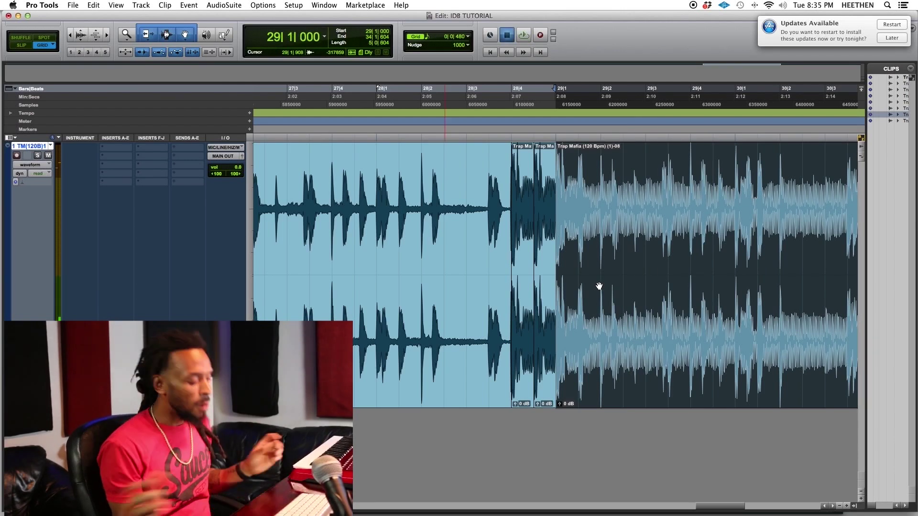
key(super+bracketleft)
key(super+bracketleft)
key(super+bracketleft)
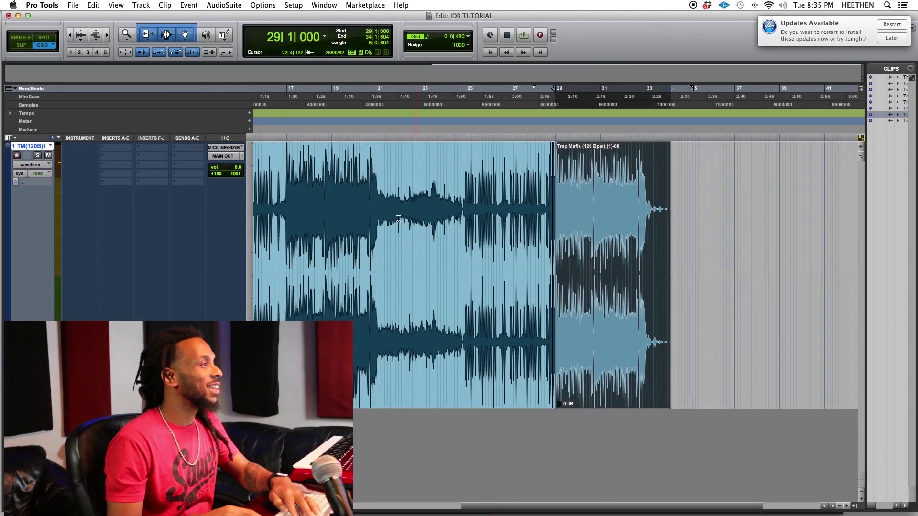
Select 16|3|480 to 17|1|000 and delete it to cut a gap before bar 17
click(367, 205)
key(super+bracketright)
key(super+bracketright)
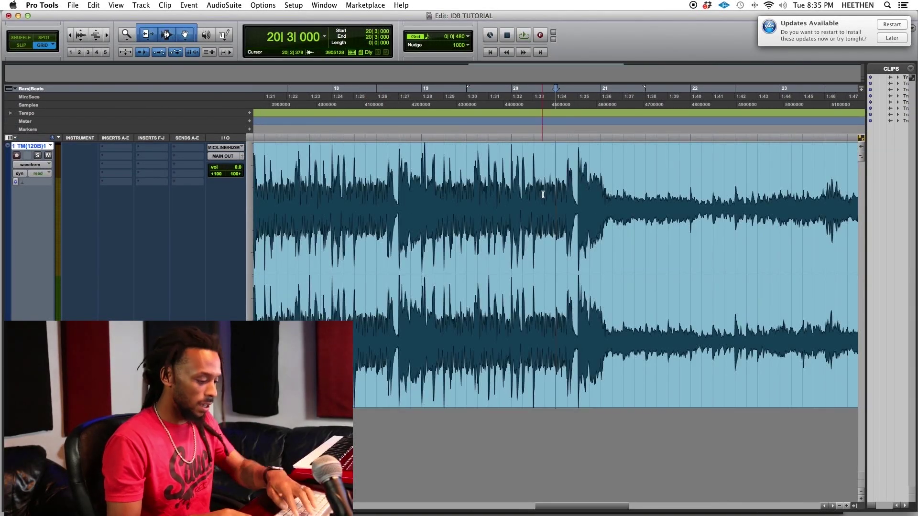
key(super+bracketleft)
key(super+bracketleft)
click(465, 199)
key(super+bracketright)
key(super+bracketright)
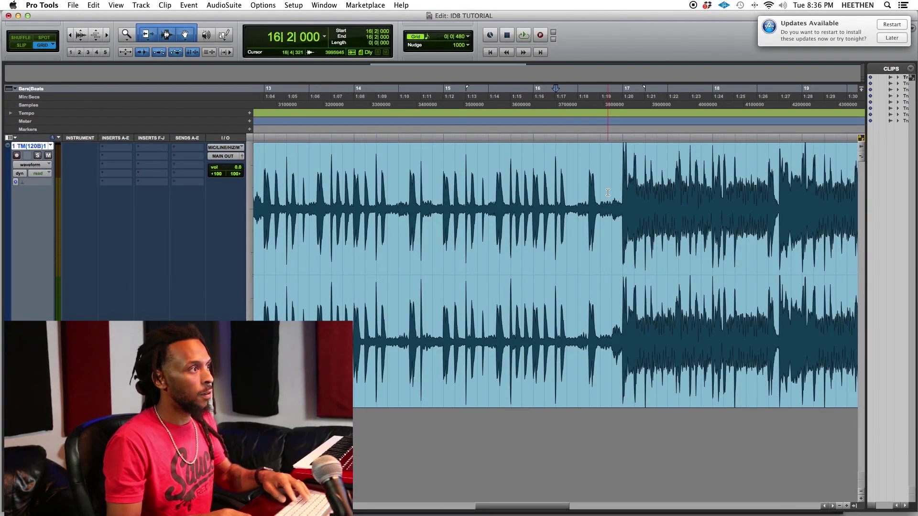
drag(591, 189, 617, 185)
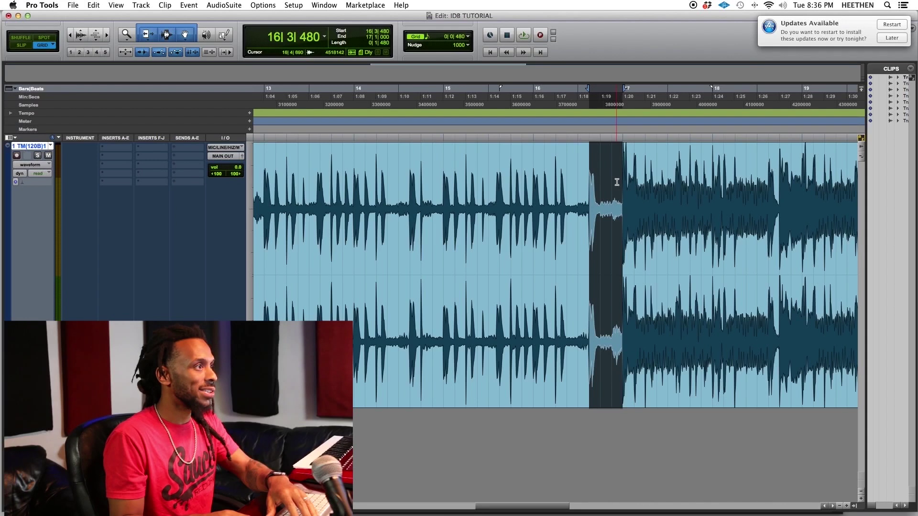
key(Delete)
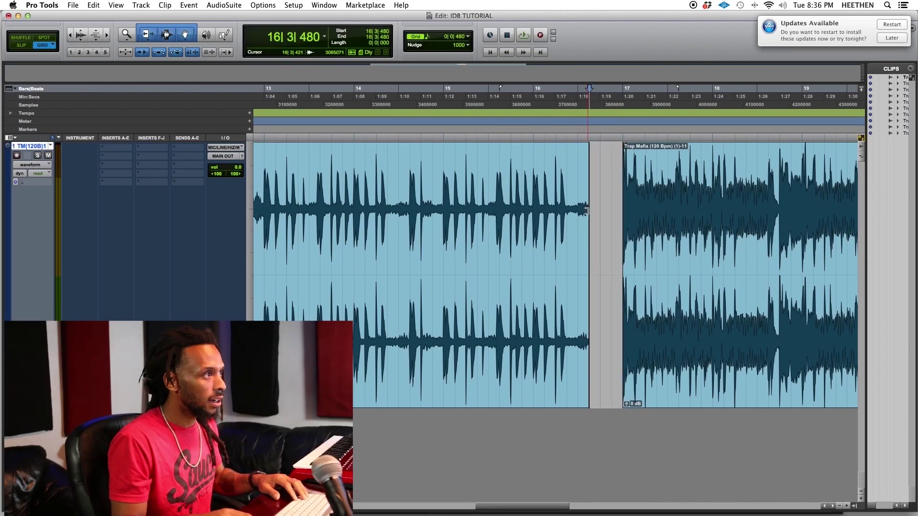
Trim the left clip's end toward 16|4 and play the drop from 16|2|000
drag(586, 201, 600, 205)
click(552, 143)
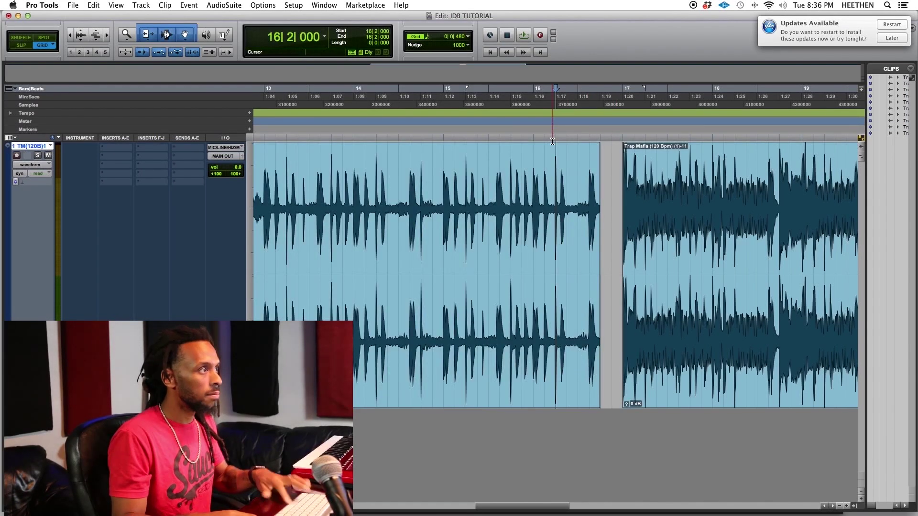
key(space)
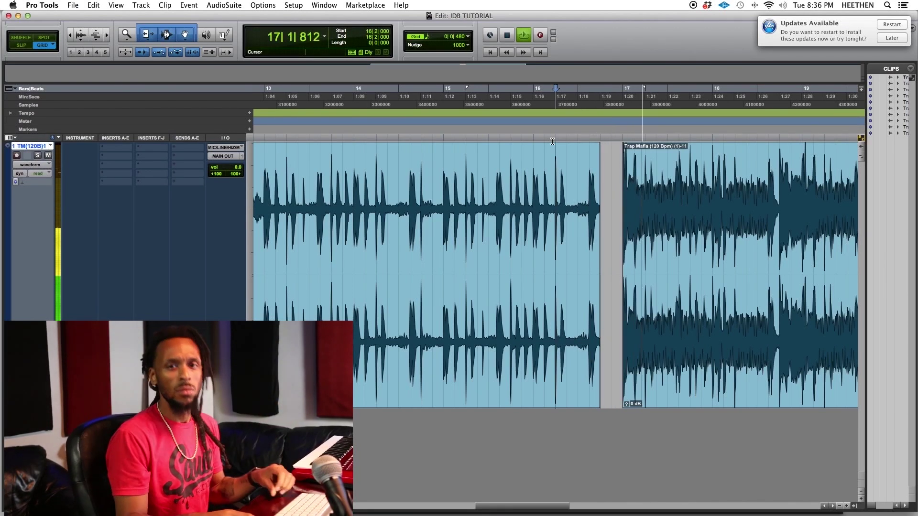
key(space)
key(r)
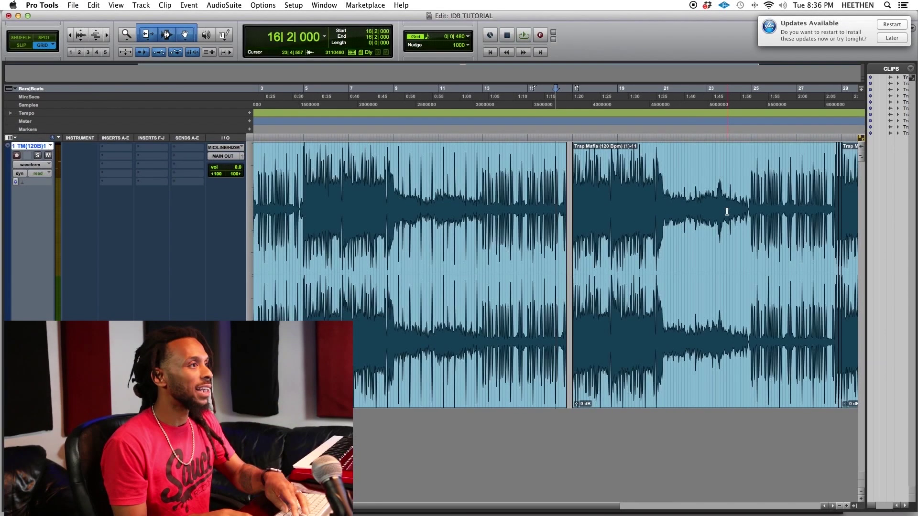